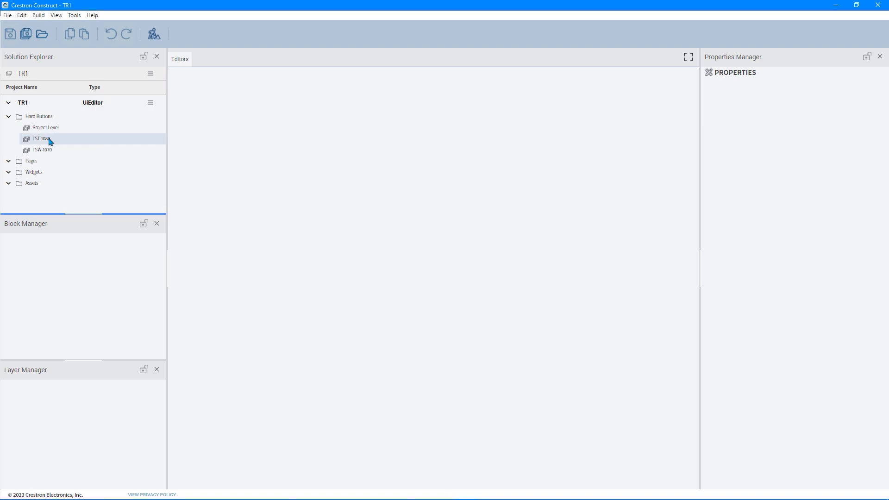
# - Open the hard button settings for TSW-1070, TST-1080 and Project Level
pyautogui.doubleClick(43, 150)
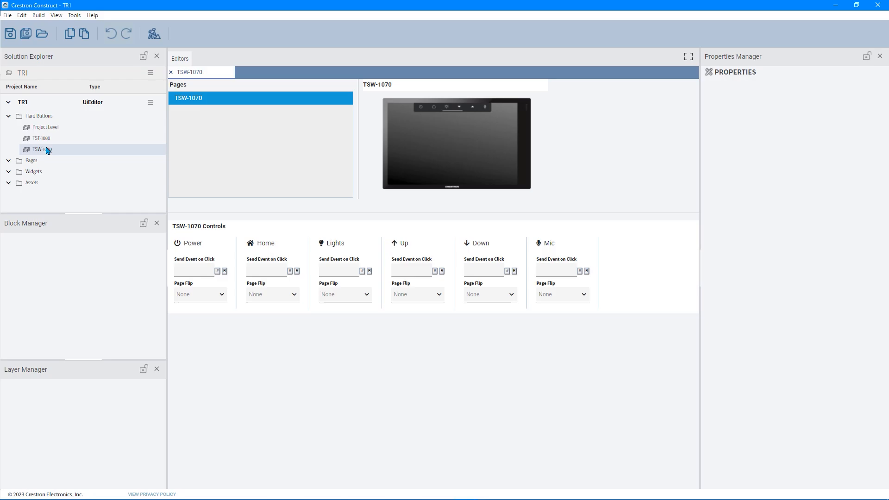
pyautogui.doubleClick(42, 138)
pyautogui.doubleClick(46, 128)
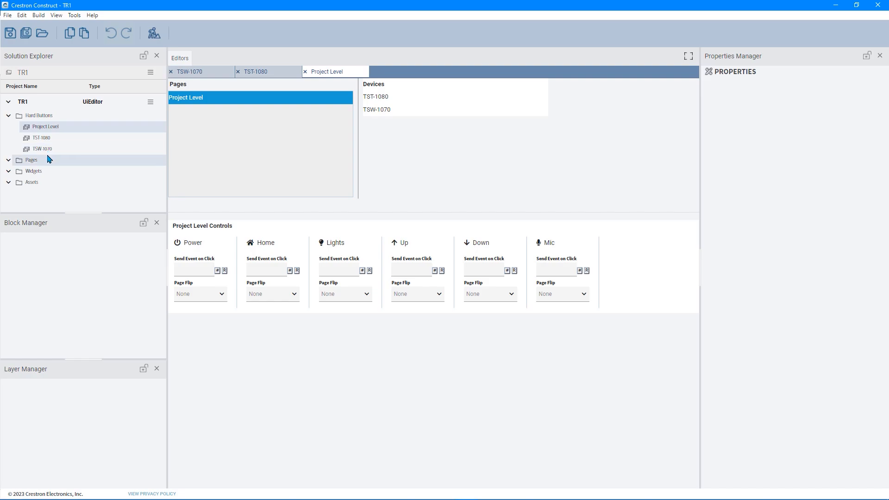
# - View the resolution settings of the TR1 project and return to the editor
pyautogui.click(153, 104)
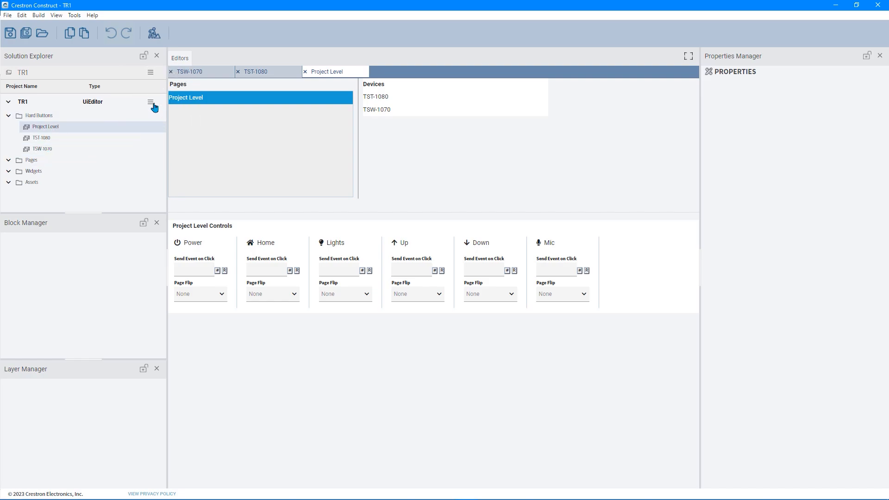
pyautogui.click(152, 104)
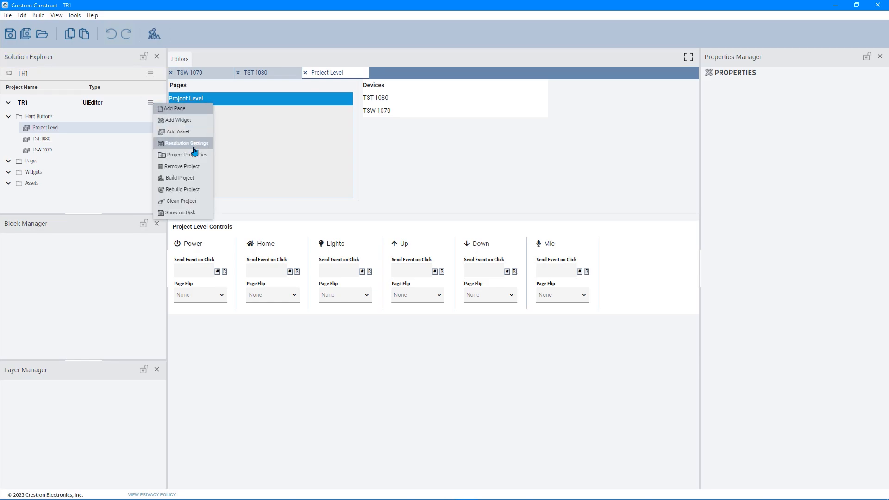
pyautogui.click(196, 148)
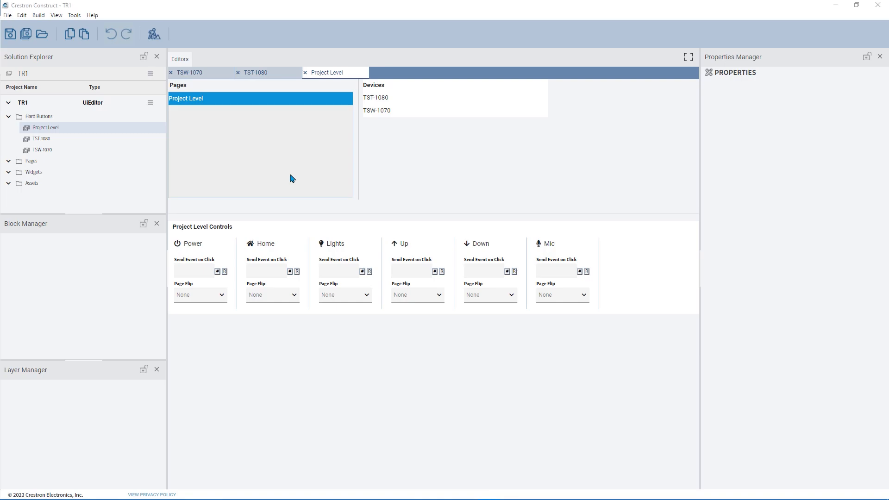
pyautogui.click(291, 175)
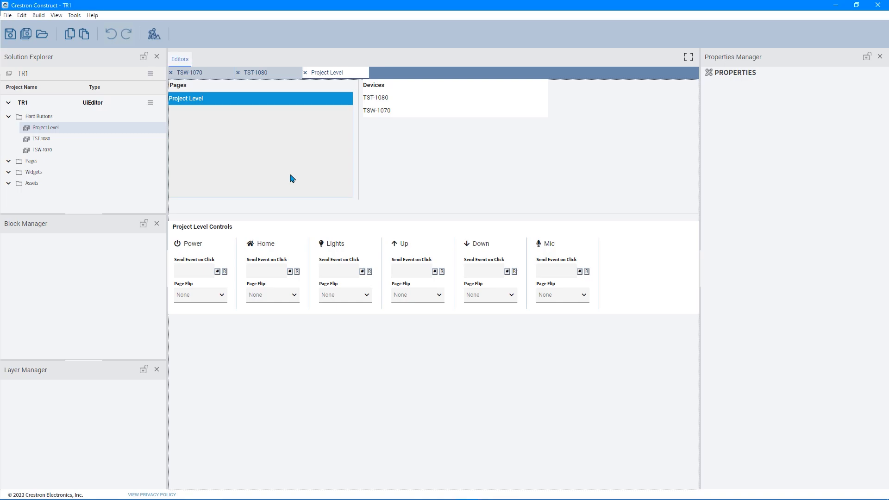
# - On the TST-1080 hard buttons, review the Power button's reserved signal list and its page flip options without choosing any
pyautogui.click(58, 147)
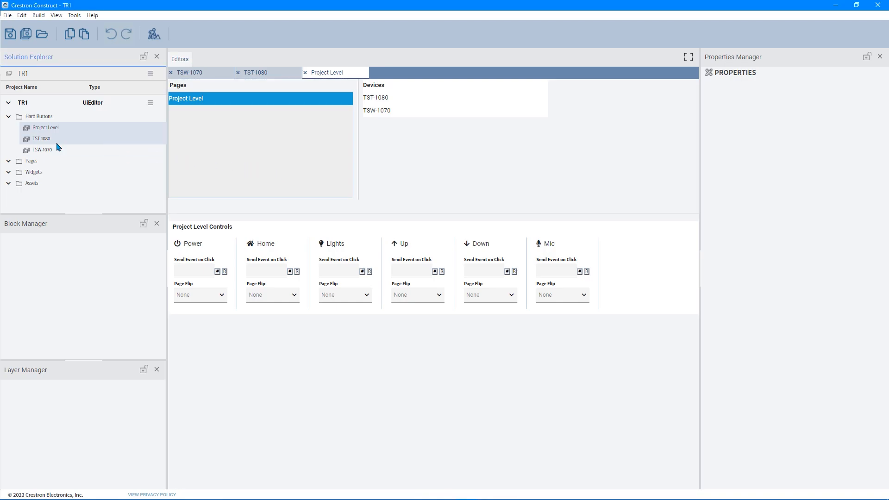
pyautogui.click(59, 147)
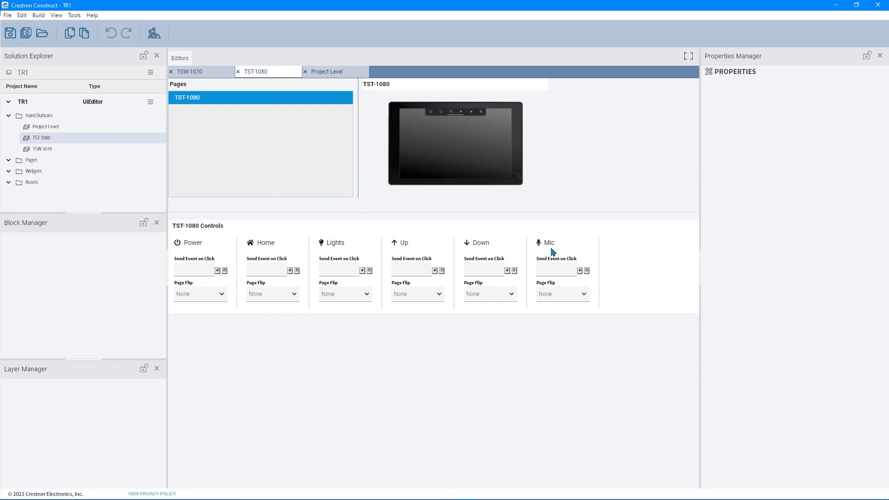
pyautogui.click(202, 246)
pyautogui.click(224, 271)
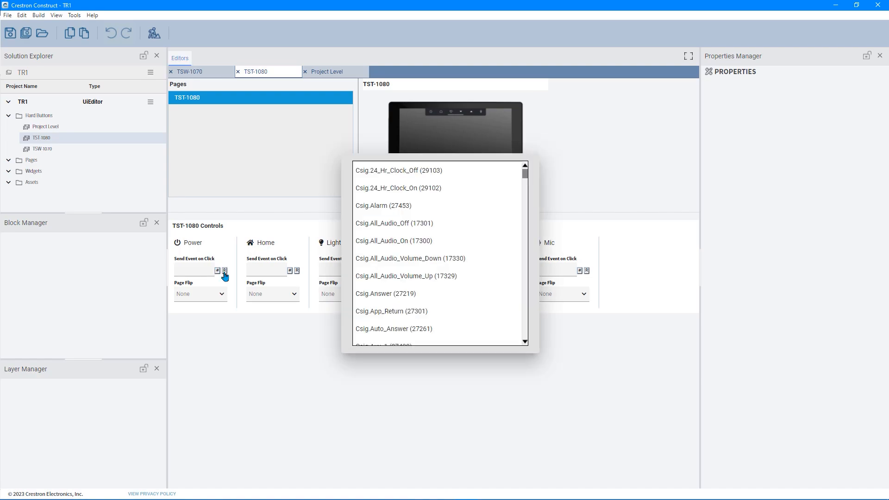
pyautogui.moveTo(529, 177); pyautogui.dragTo(516, 287)
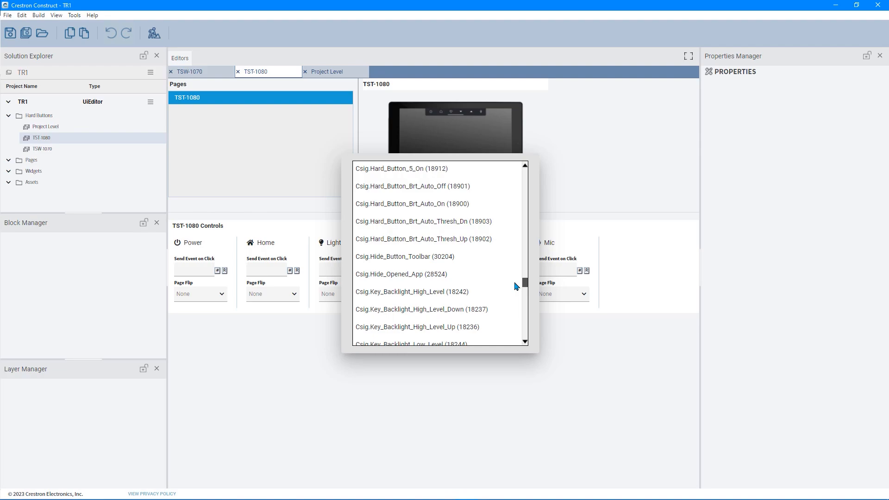
pyautogui.click(307, 362)
pyautogui.click(217, 292)
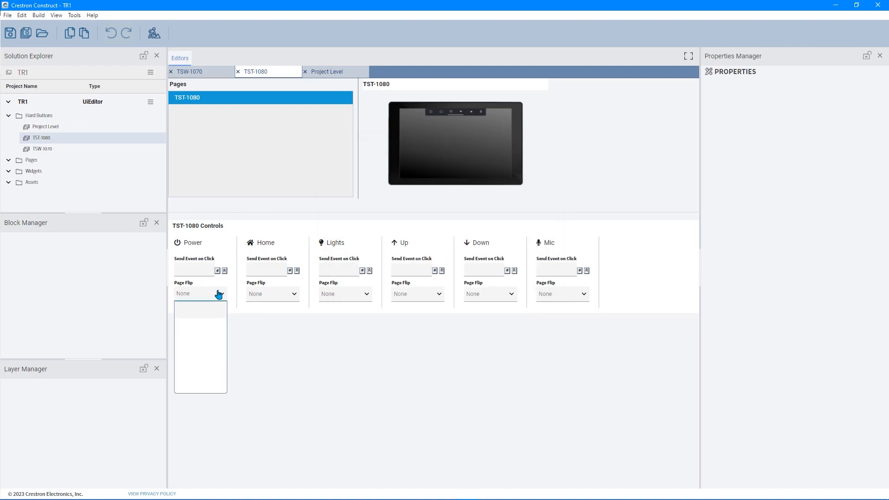
pyautogui.click(219, 297)
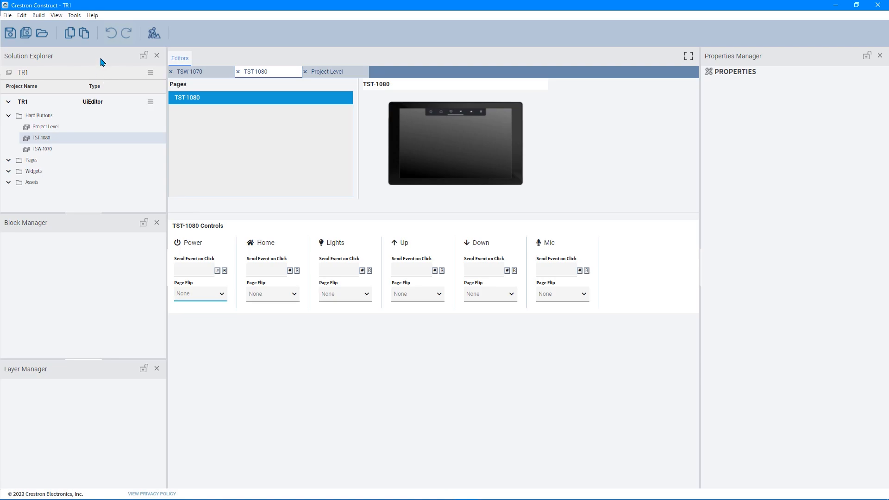
# - Add a page named Main to the TR1 project with the Adaptive paradigm, set as the touch screen's start page
pyautogui.click(150, 102)
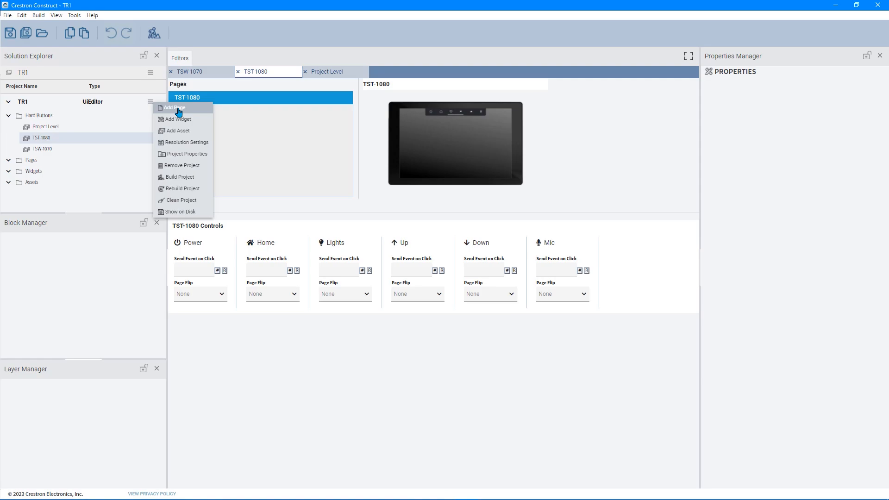
pyautogui.press('ctrl')
pyautogui.press('ctrl')
pyautogui.press('ctrl')
pyautogui.click(176, 108)
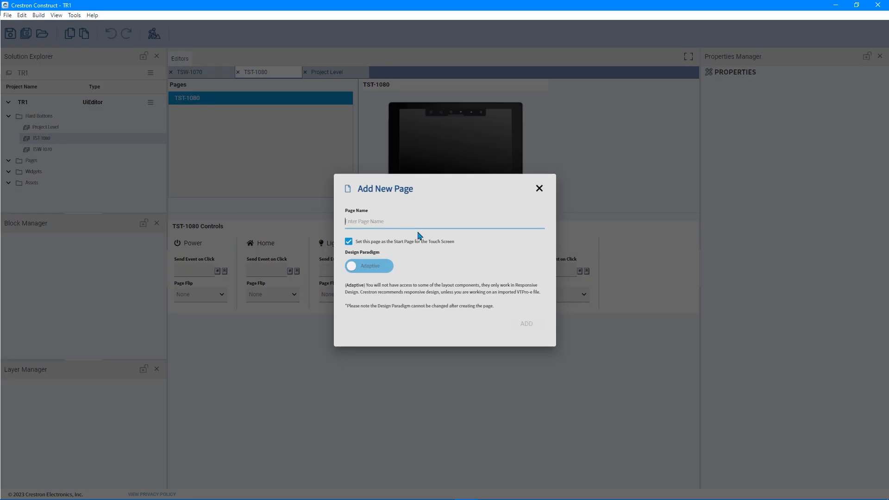
pyautogui.write('Main')
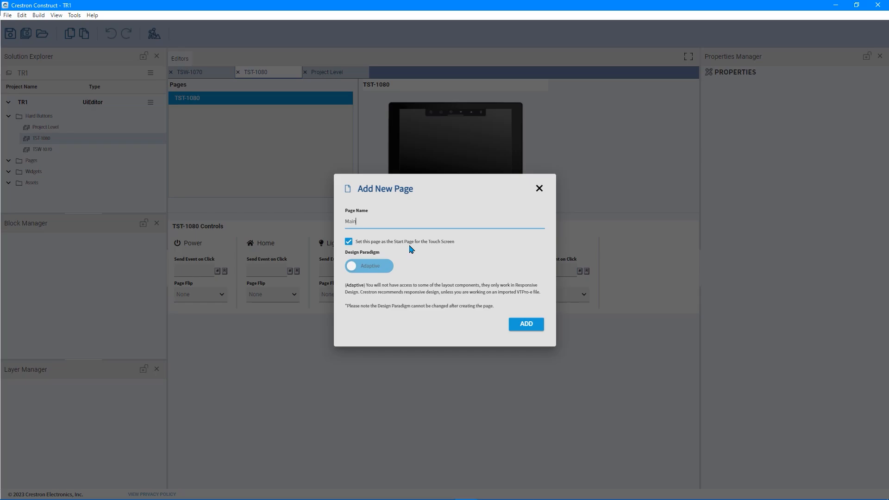
pyautogui.press('ctrl')
pyautogui.press('ctrl')
pyautogui.click(526, 329)
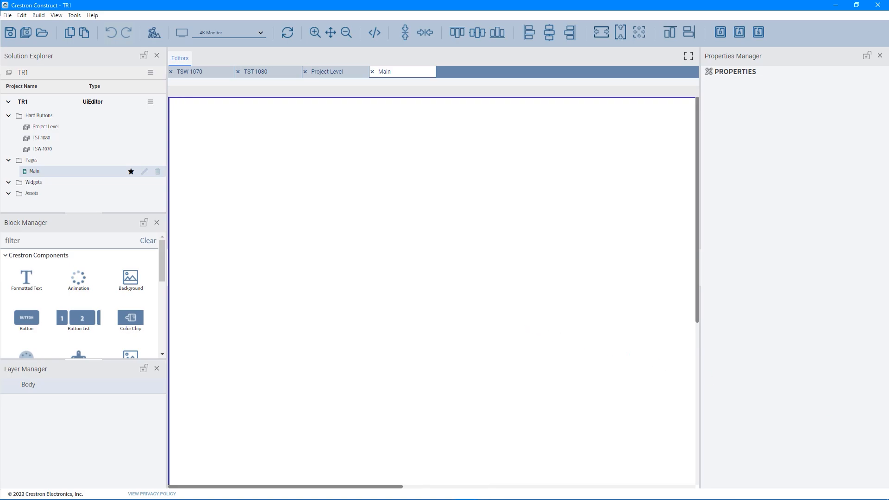
# - Review the Main page's start-page marker and its edit settings, closing them without changes
pyautogui.click(132, 173)
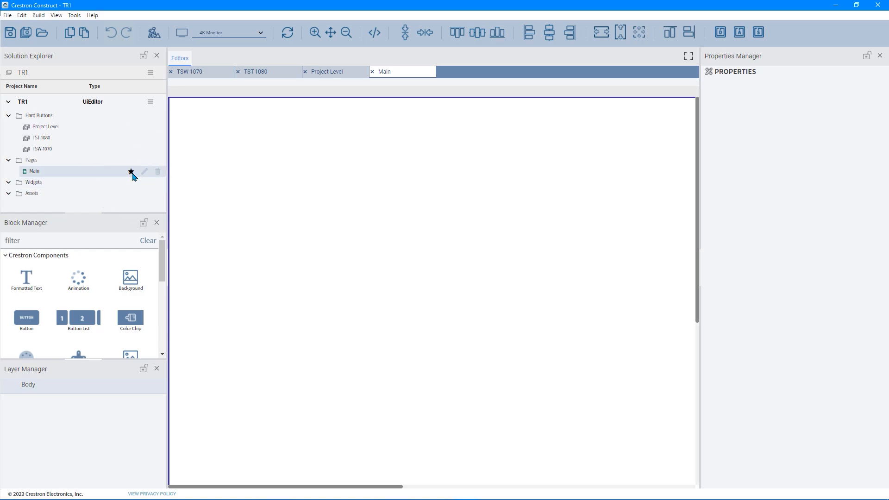
pyautogui.press('ctrl')
pyautogui.press('ctrl')
pyautogui.press('ctrl')
pyautogui.press('ctrl')
pyautogui.click(145, 176)
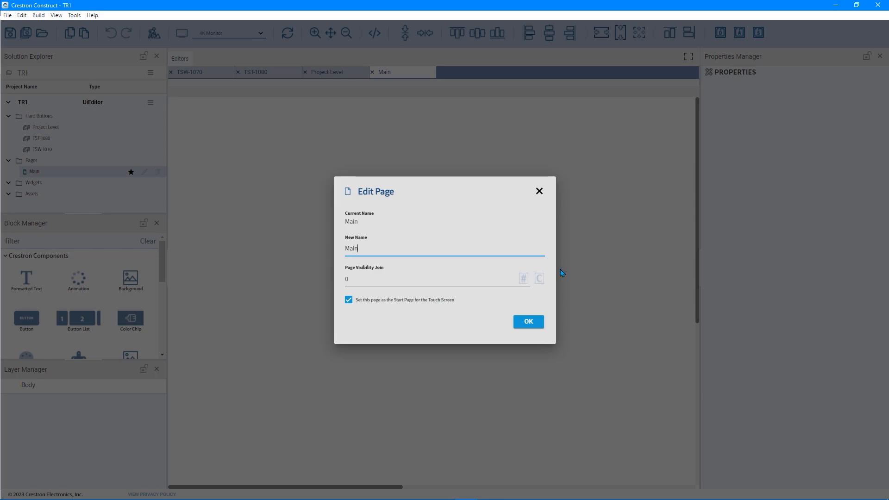
pyautogui.click(540, 191)
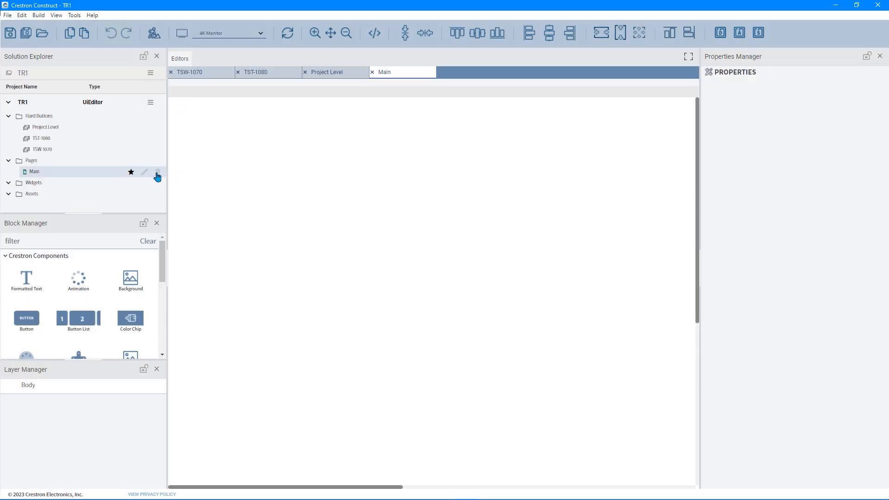
pyautogui.press('ctrl')
pyautogui.press('ctrl')
pyautogui.press('ctrl')
pyautogui.press('ctrl')
pyautogui.moveTo(165, 266); pyautogui.dragTo(167, 248)
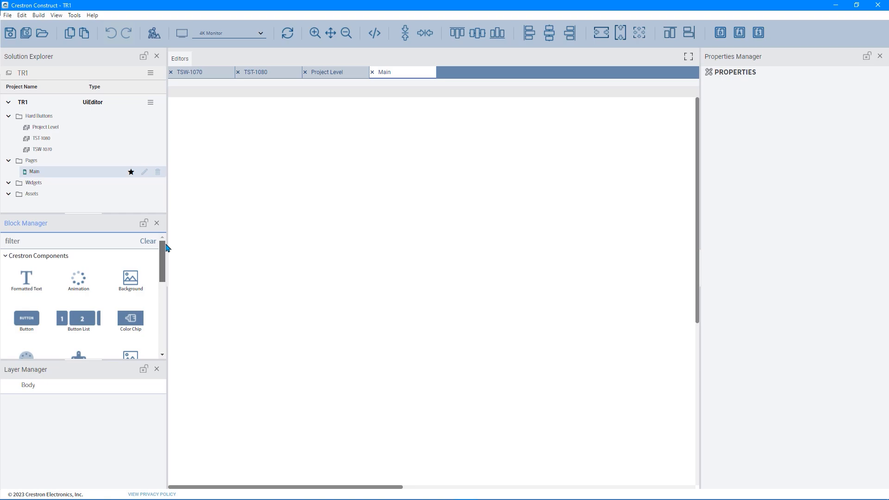
pyautogui.click(64, 425)
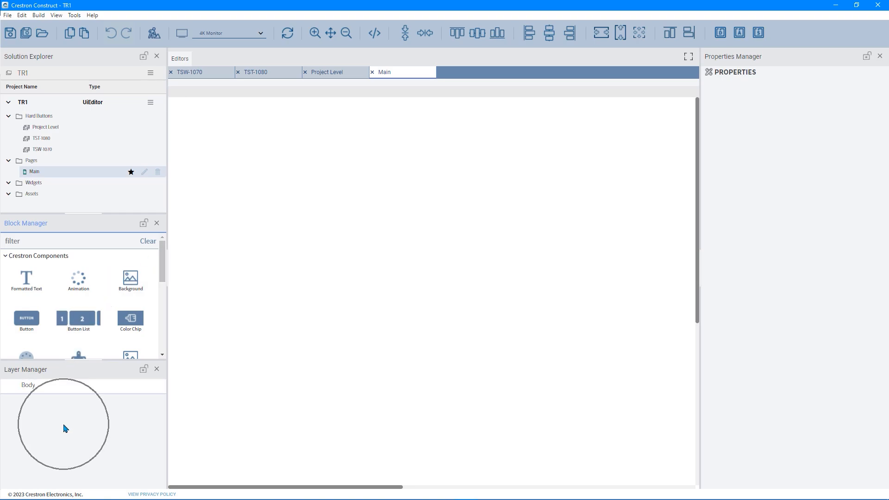
pyautogui.press('ctrl')
pyautogui.press('ctrl')
pyautogui.press('ctrl')
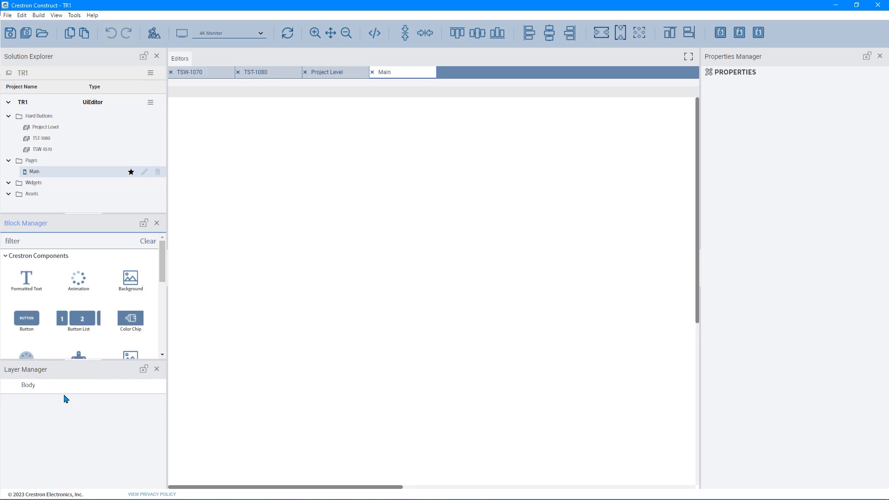
# - Place a large Button component on the Main page at about 302 px left and 258 px top
pyautogui.press('ctrl')
pyautogui.press('ctrl')
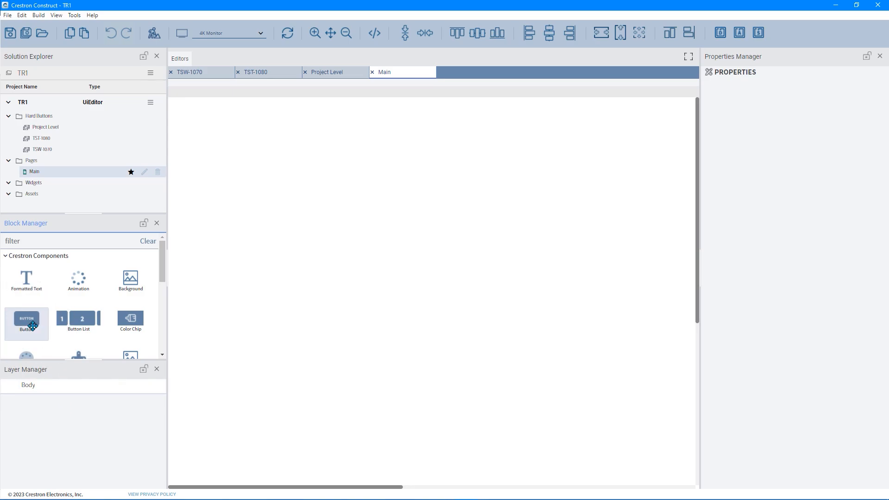
pyautogui.moveTo(33, 326); pyautogui.dragTo(483, 315)
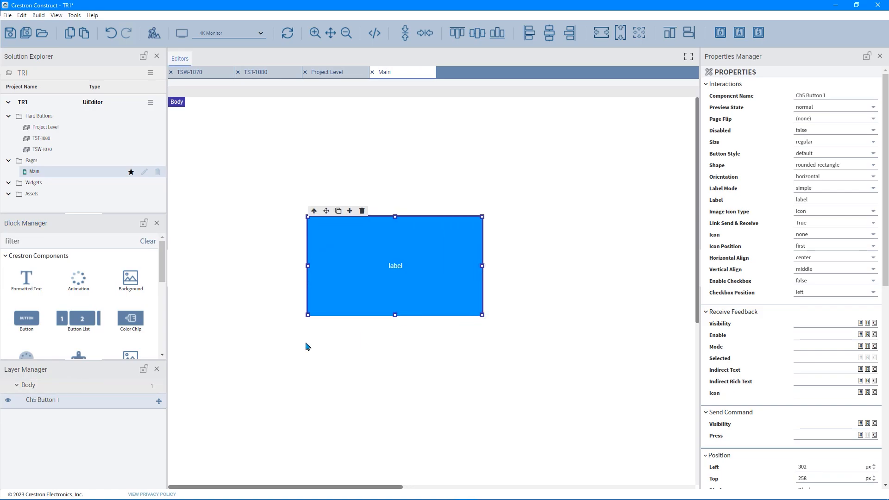
pyautogui.press('ctrl')
pyautogui.press('ctrl')
pyautogui.press('ctrl')
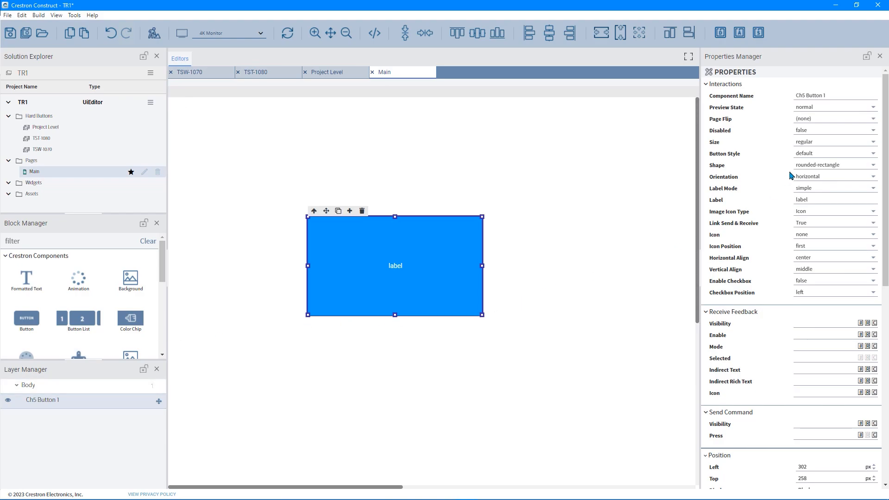
# - Place a second, small Button component above the large one, at about 258 px left and 75 px top
pyautogui.press('ctrl')
pyautogui.press('ctrl')
pyautogui.press('ctrl')
pyautogui.press('ctrl')
pyautogui.moveTo(164, 268); pyautogui.dragTo(163, 280)
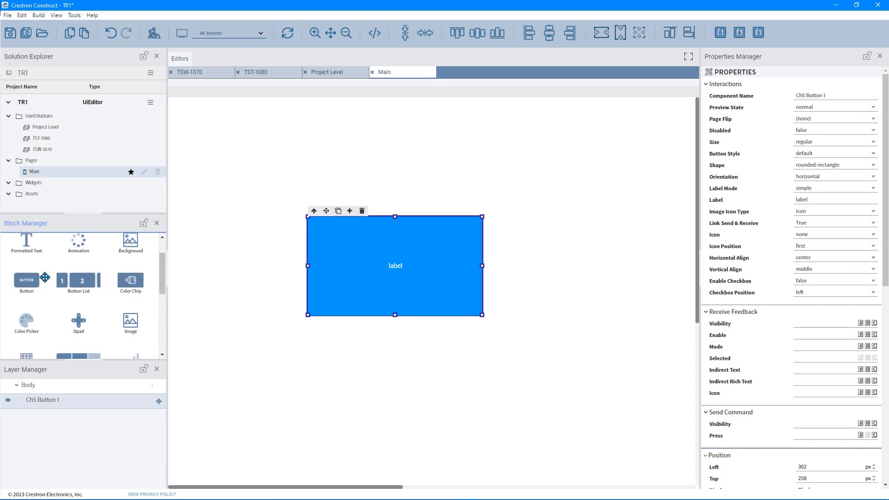
pyautogui.moveTo(45, 278); pyautogui.dragTo(289, 135)
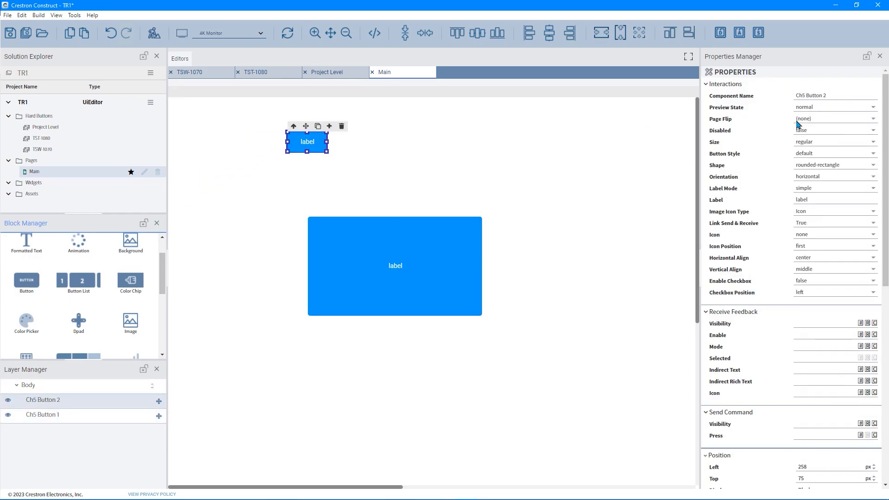
pyautogui.click(832, 95)
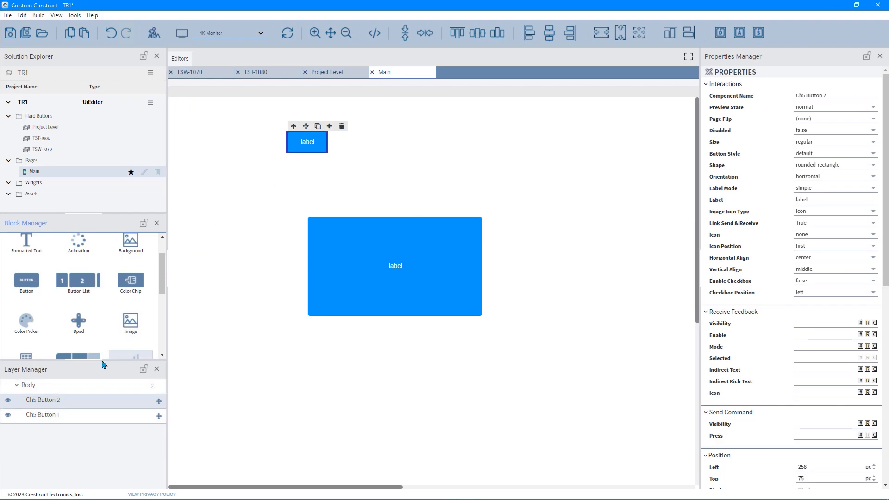
# - Move Ch5 Button 1 above Ch5 Button 2 in the layer order and restore the original order
pyautogui.click(78, 400)
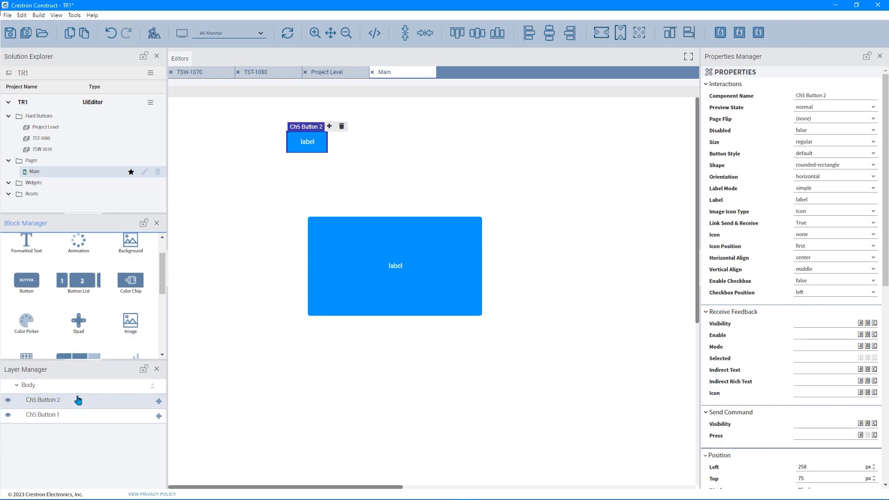
pyautogui.click(74, 415)
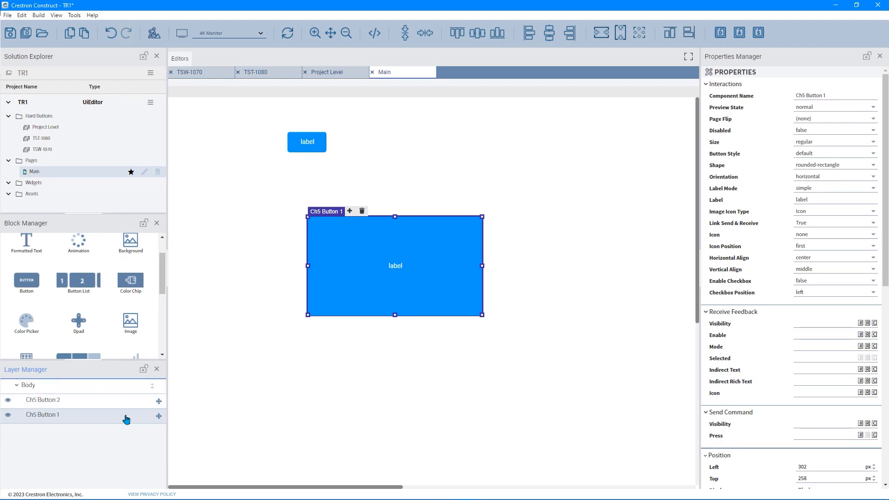
pyautogui.moveTo(158, 417); pyautogui.dragTo(162, 397)
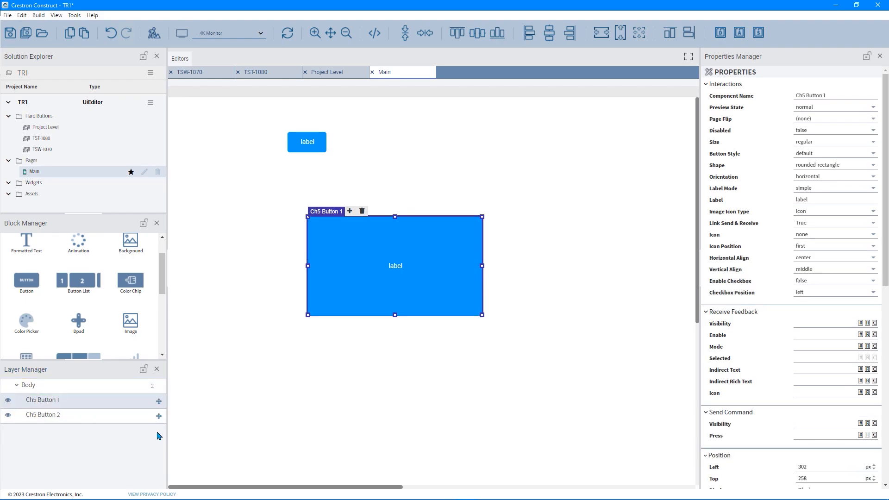
pyautogui.moveTo(159, 416); pyautogui.dragTo(162, 397)
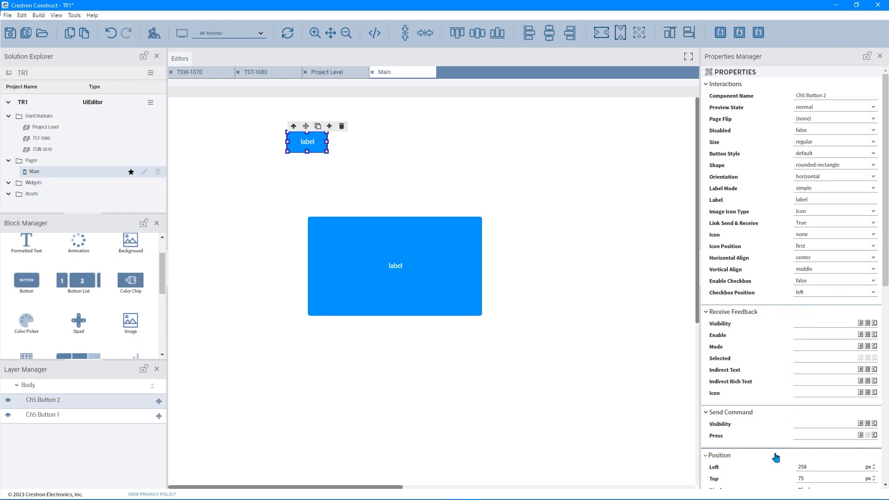
pyautogui.press('ctrl')
pyautogui.press('ctrl')
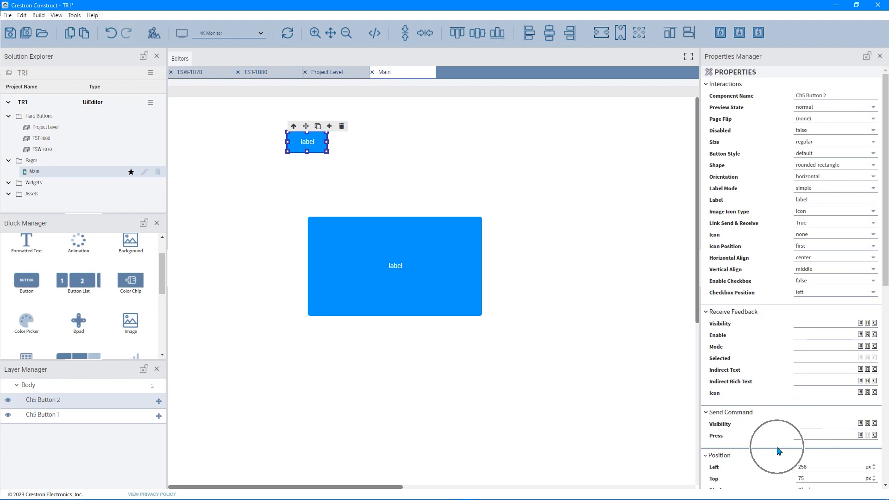
pyautogui.press('ctrl')
pyautogui.press('ctrl')
pyautogui.press('ctrl')
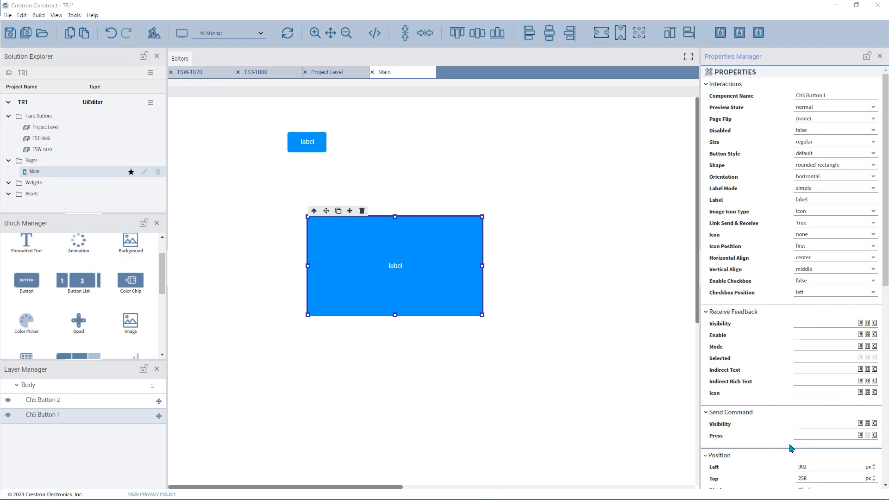
pyautogui.click(815, 434)
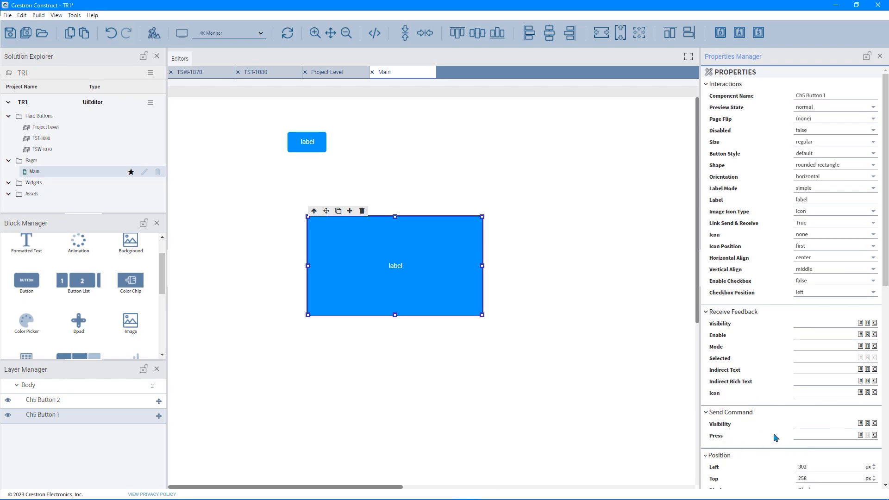
# - Set the Send Command Press join of Ch5 Button 1 to 4 and reselect the button to refresh its properties
pyautogui.write('4')
pyautogui.click(489, 348)
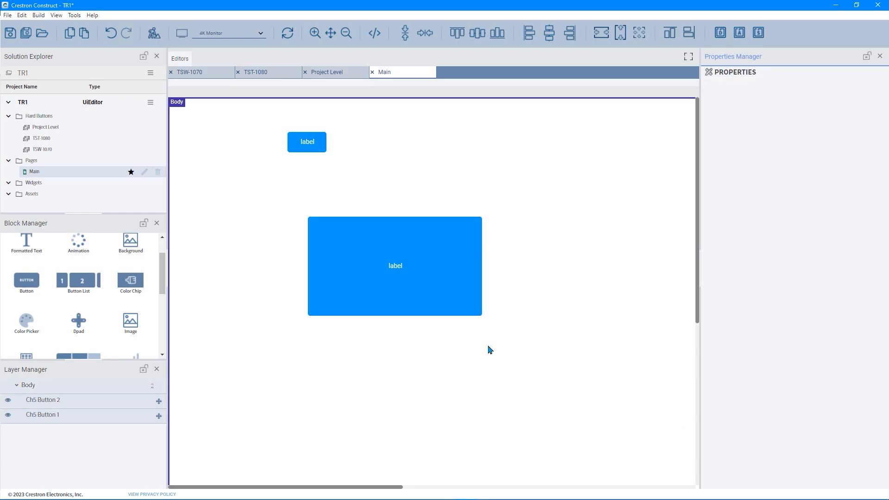
pyautogui.click(442, 290)
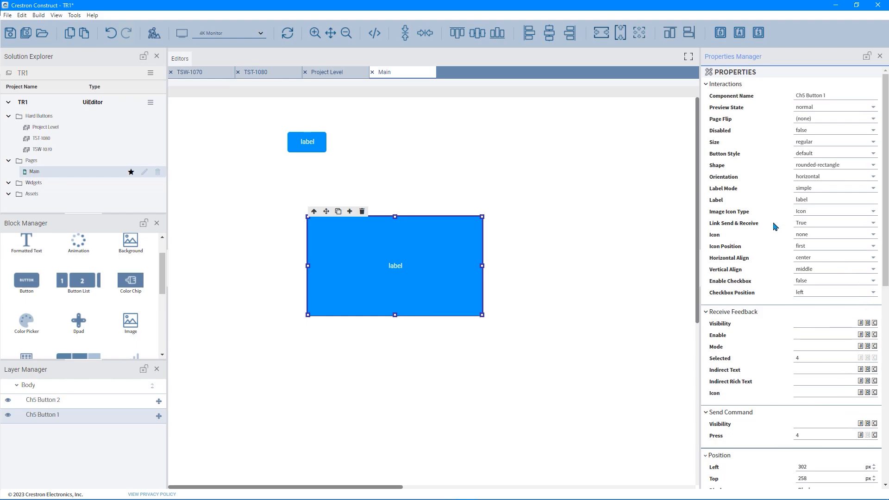
# - Set Link Send & Receive to False for Ch5 Button 1 and reselect it to make its Selected feedback join editable
pyautogui.click(864, 226)
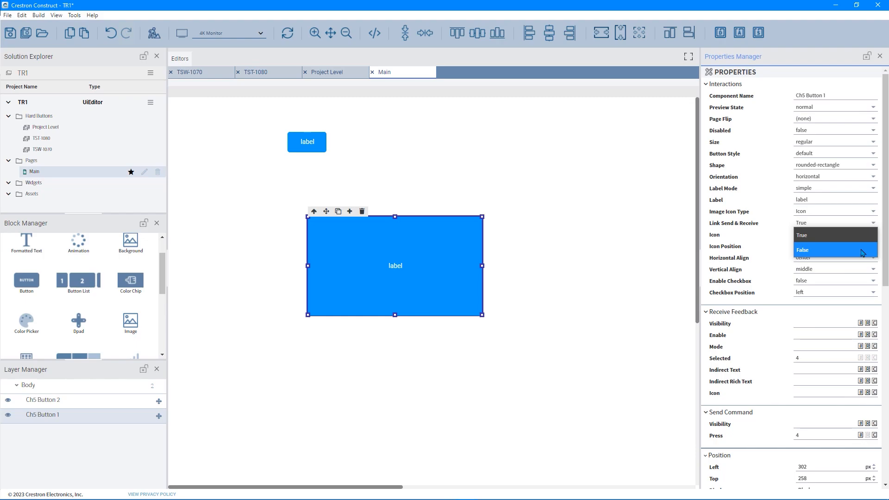
pyautogui.click(863, 253)
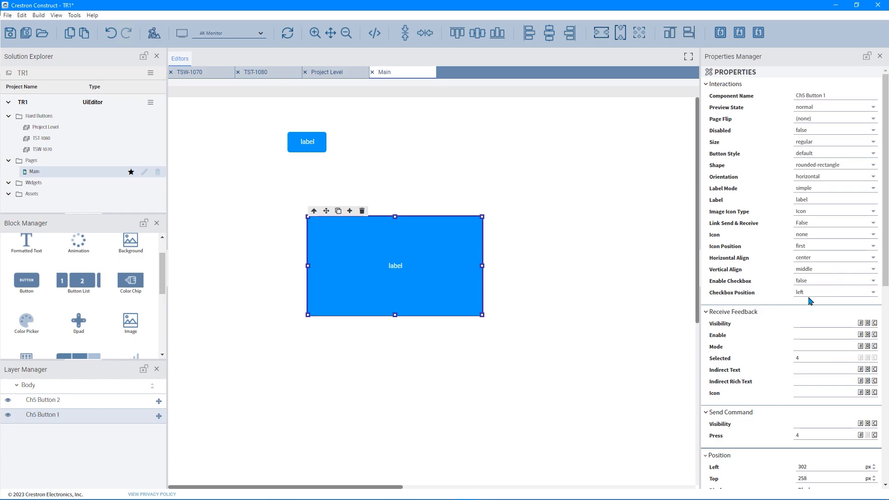
pyautogui.click(803, 363)
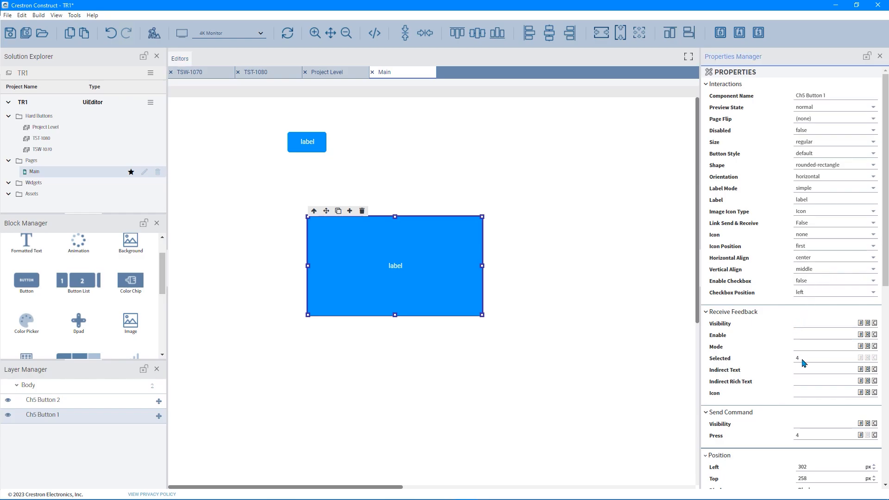
pyautogui.click(664, 380)
pyautogui.click(417, 290)
pyautogui.click(813, 360)
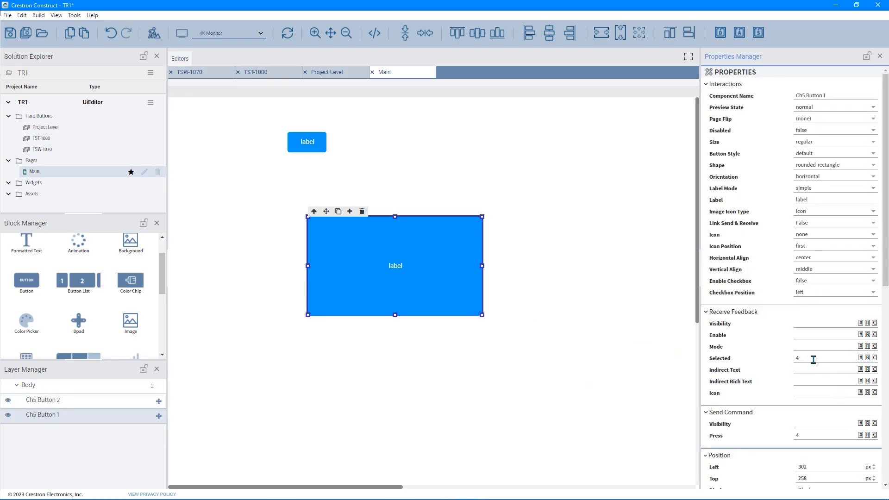
# - Examine Ch5 Button 1's position, size, appearance, label and icon style properties, and the set of open editors
pyautogui.scroll(-8, 813, 360)
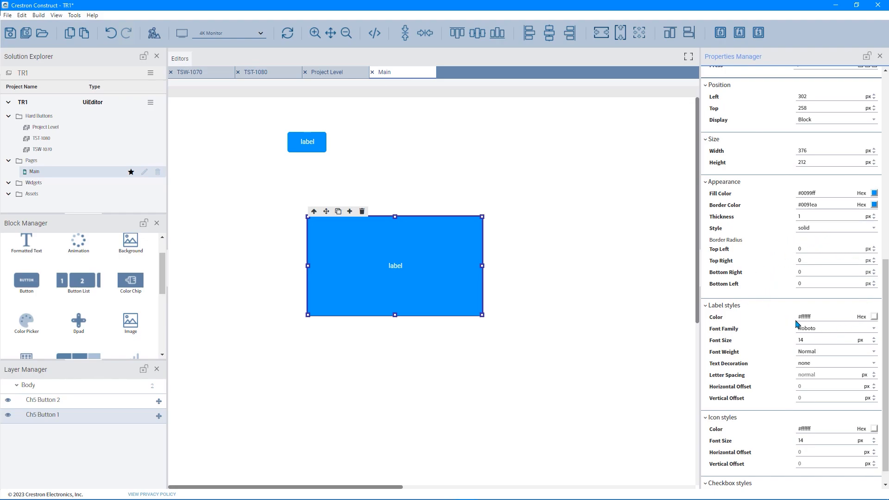
pyautogui.press('ctrl')
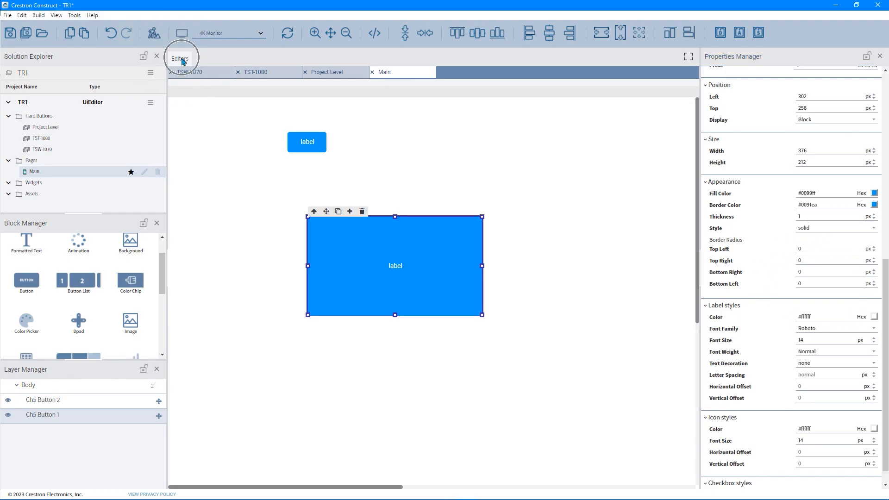
pyautogui.press('ctrl')
pyautogui.press('ctrl')
pyautogui.press('ctrl')
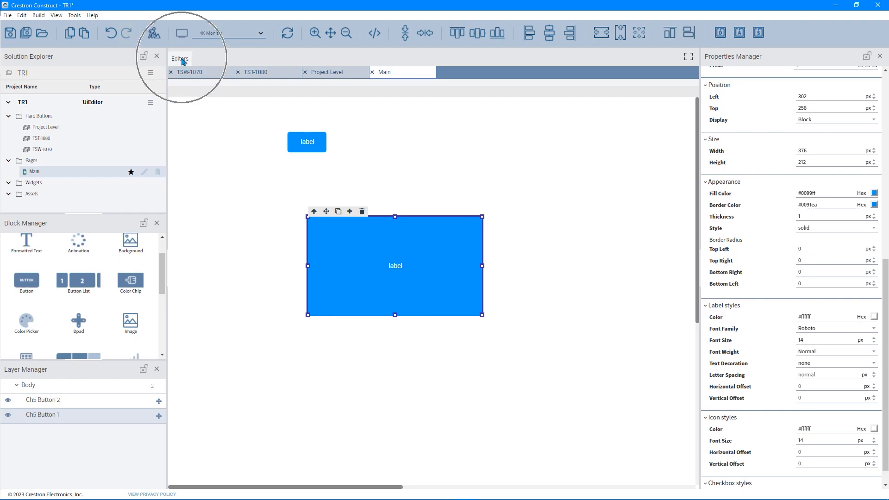
pyautogui.click(193, 73)
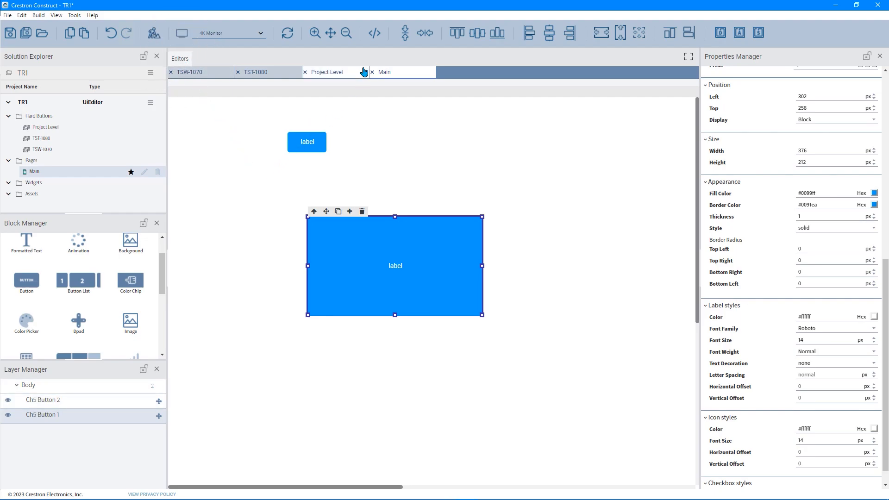
pyautogui.press('ctrl')
pyautogui.press('ctrl')
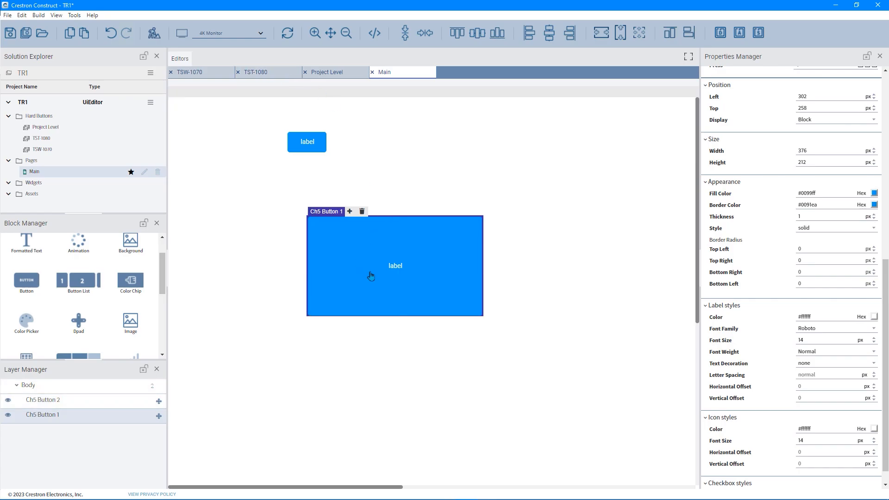
# - Reposition both buttons on the Main page, placing the large one at about 212 px left and 331 px top
pyautogui.moveTo(370, 275); pyautogui.dragTo(449, 346)
pyautogui.moveTo(306, 143); pyautogui.dragTo(254, 187)
pyautogui.moveTo(482, 361); pyautogui.dragTo(364, 328)
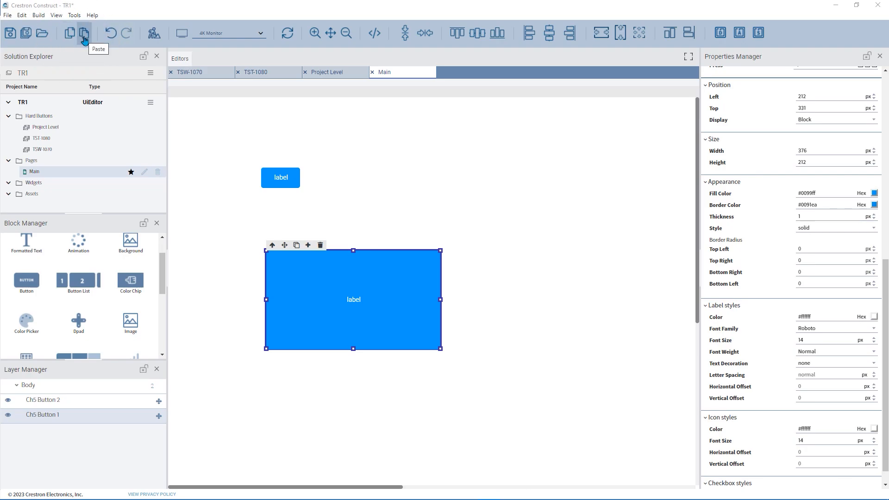
# - Review the landscape and portrait device resolutions available for the page without changing the current one
pyautogui.click(155, 37)
pyautogui.click(258, 33)
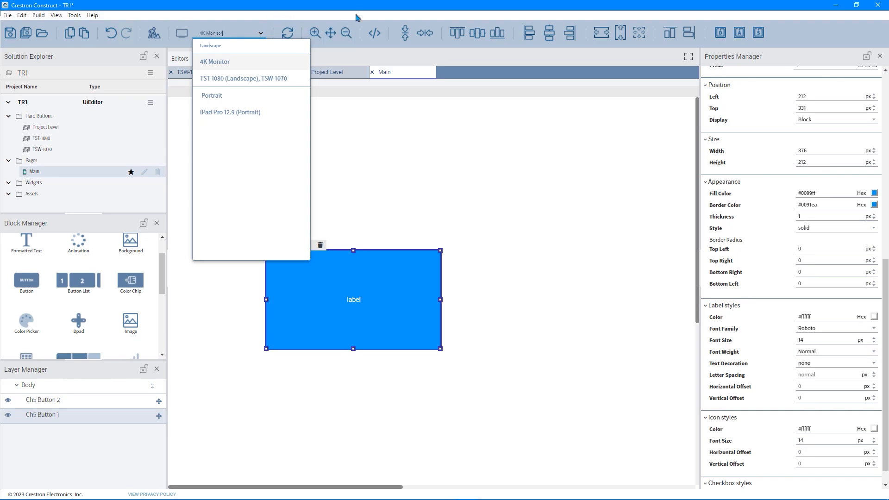
pyautogui.click(379, 47)
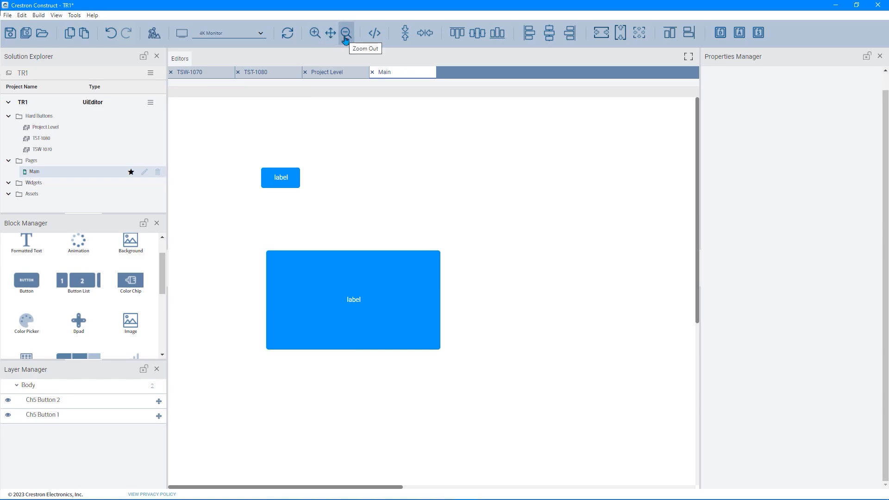
# - View the HTML and CSS code of the Main page and close it without changes
pyautogui.click(377, 42)
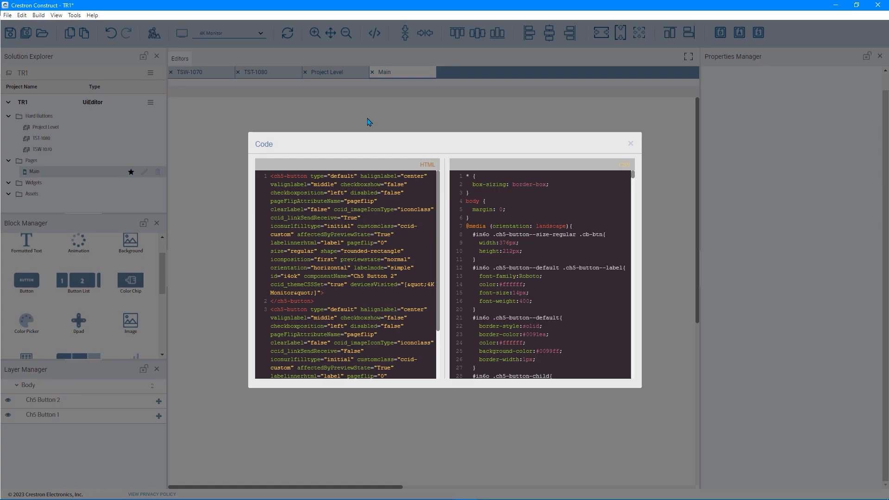
pyautogui.click(630, 144)
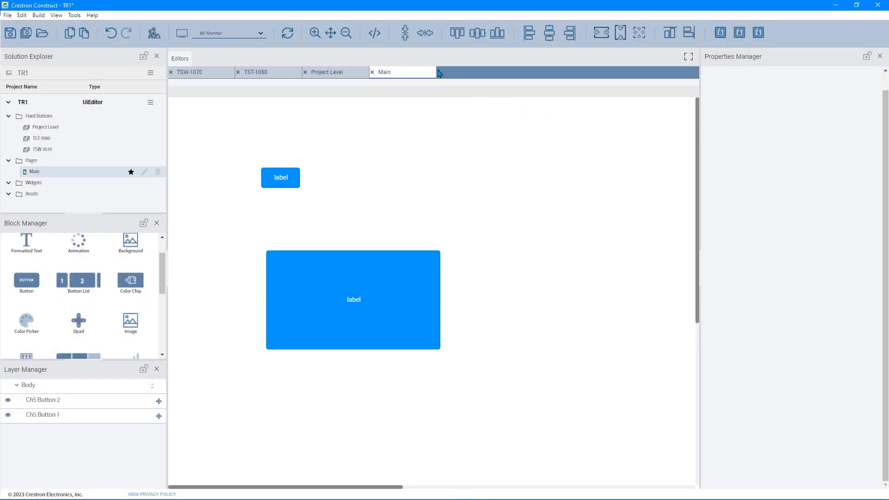
pyautogui.click(403, 37)
# - Open the Crestron Construct help documentation in the browser
pyautogui.press('ctrl')
pyautogui.press('ctrl')
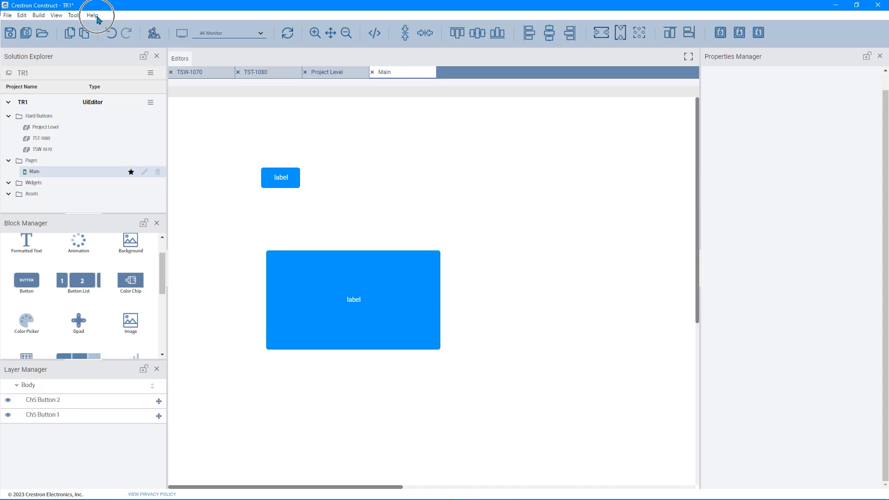
pyautogui.click(95, 16)
pyautogui.press('ctrl')
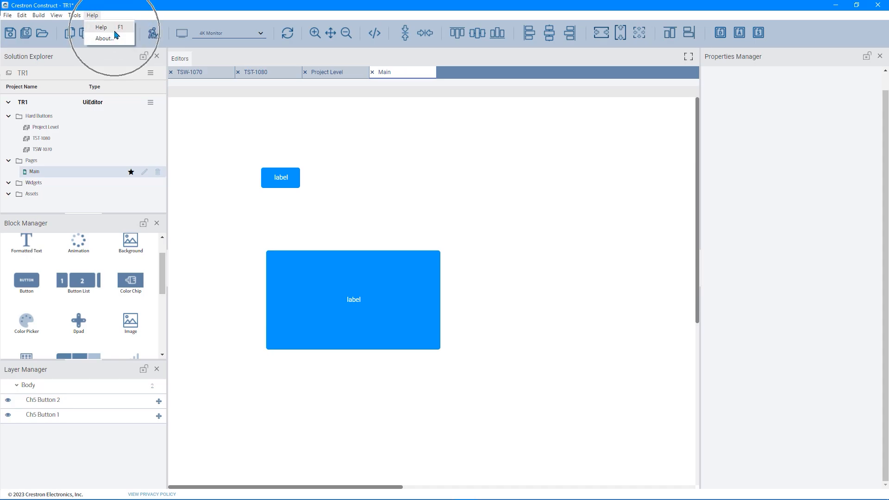
pyautogui.click(110, 28)
# - Search the help documentation for "Button"
pyautogui.click(763, 53)
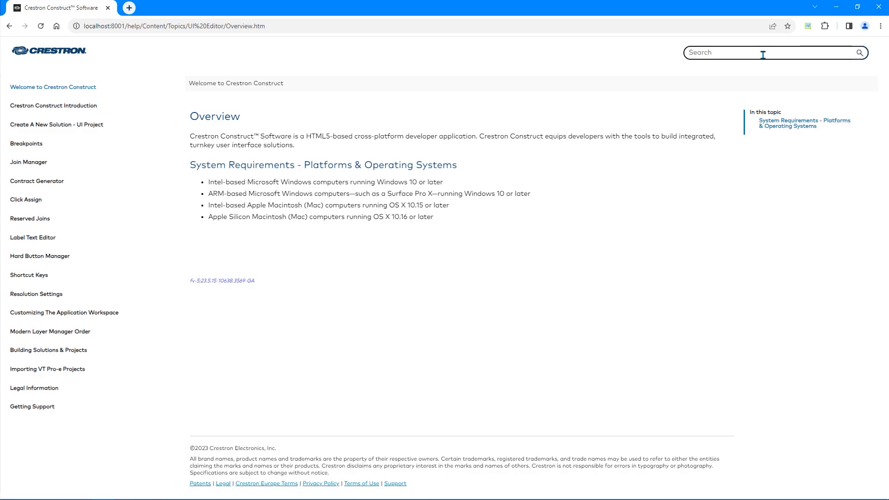
pyautogui.write('Button')
pyautogui.press('Return')
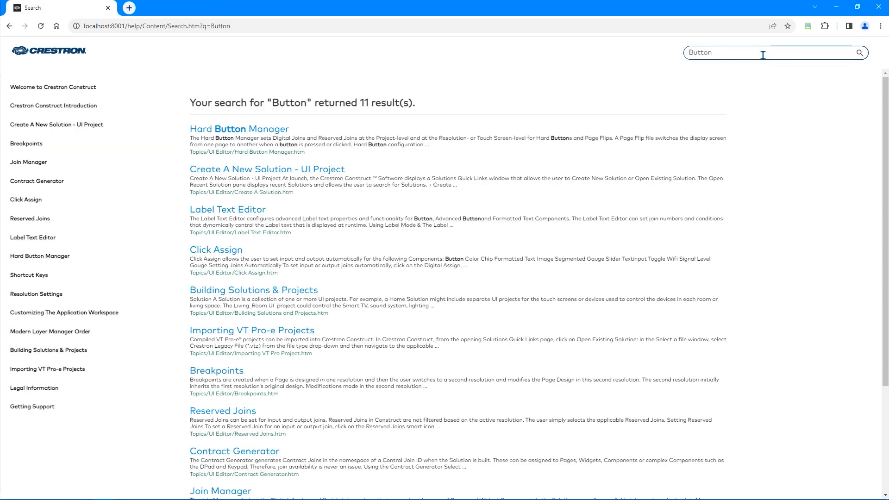